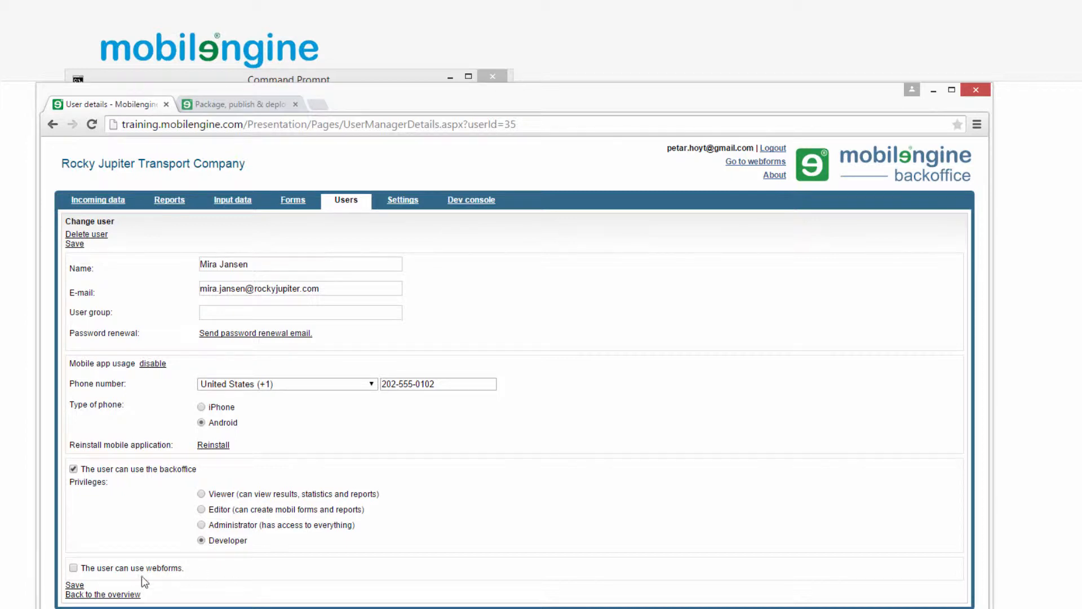
- Go back from the Change user page to the Users overview
click(116, 595)
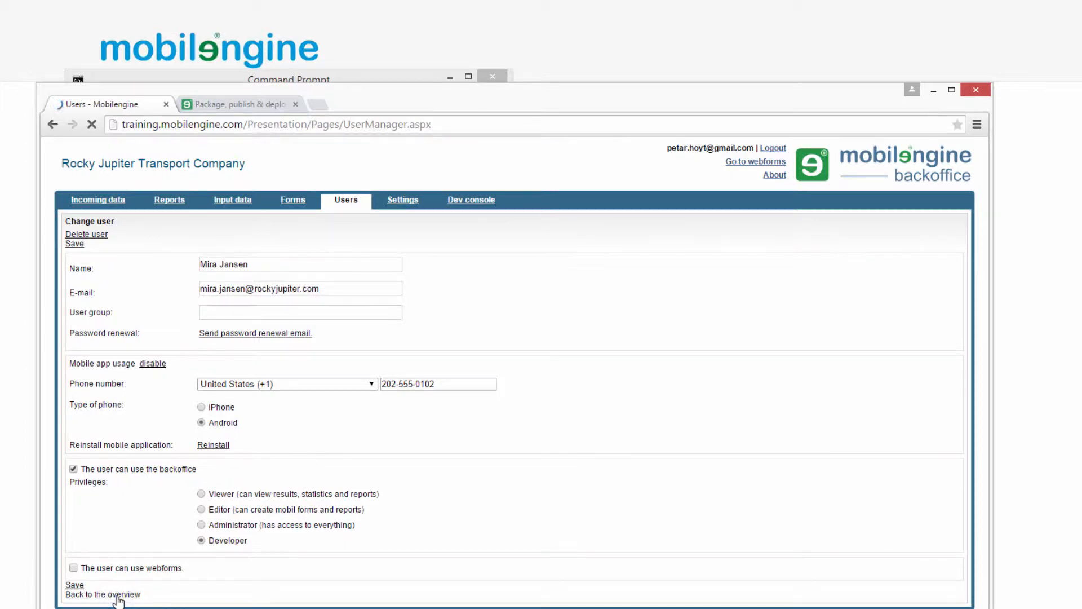
- Log out of the administrator account and sign in with the new developer user's e-mail and password
click(773, 149)
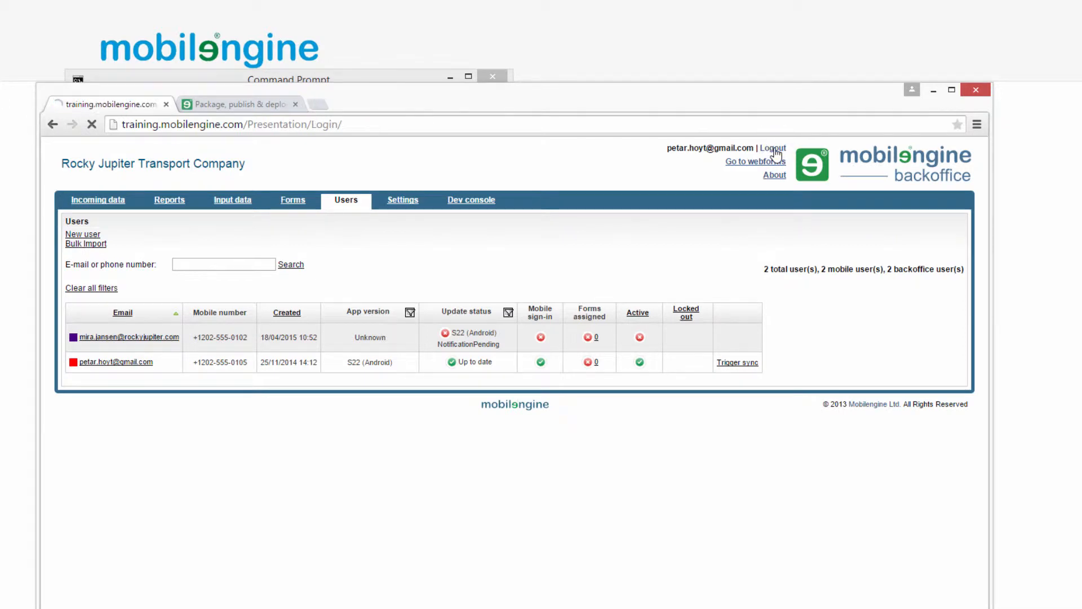
click(459, 367)
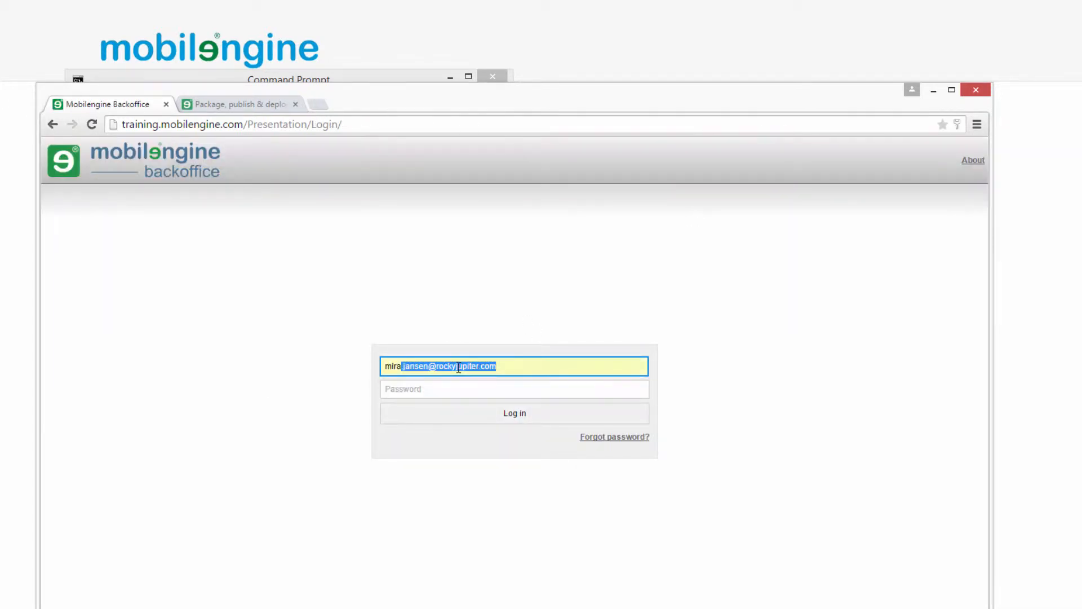
key(Tab)
text(••••••••)
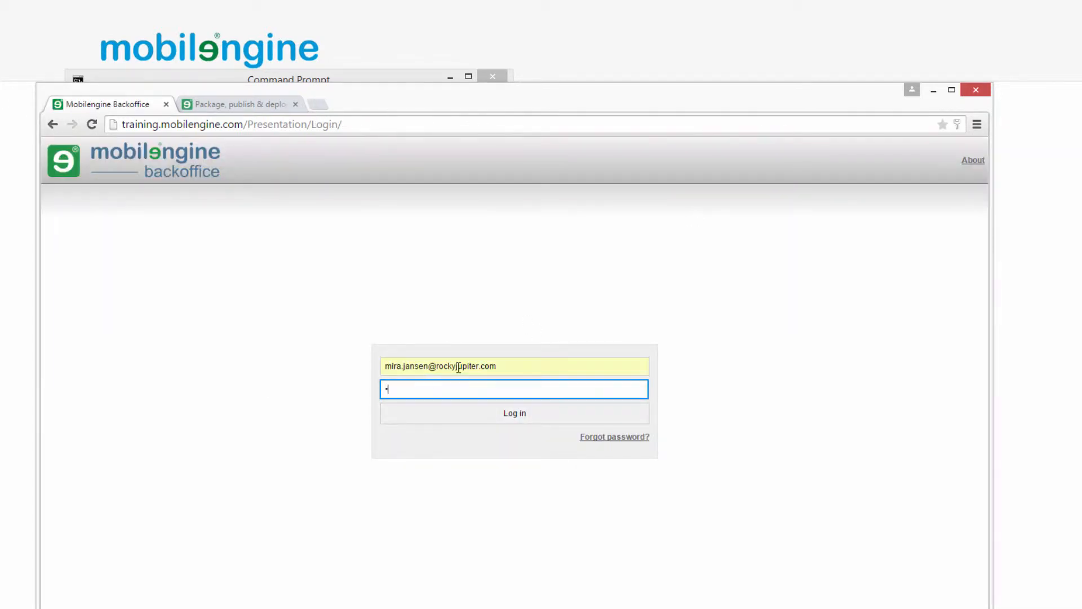
key(Return)
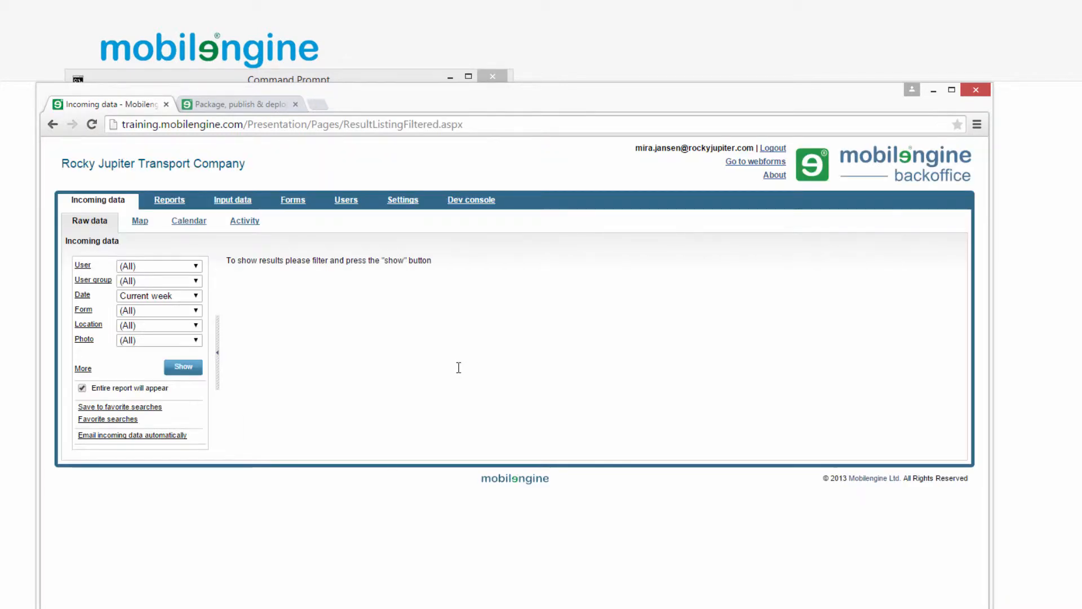
- Open the Users list showing the two existing mobile and backoffice users
click(351, 205)
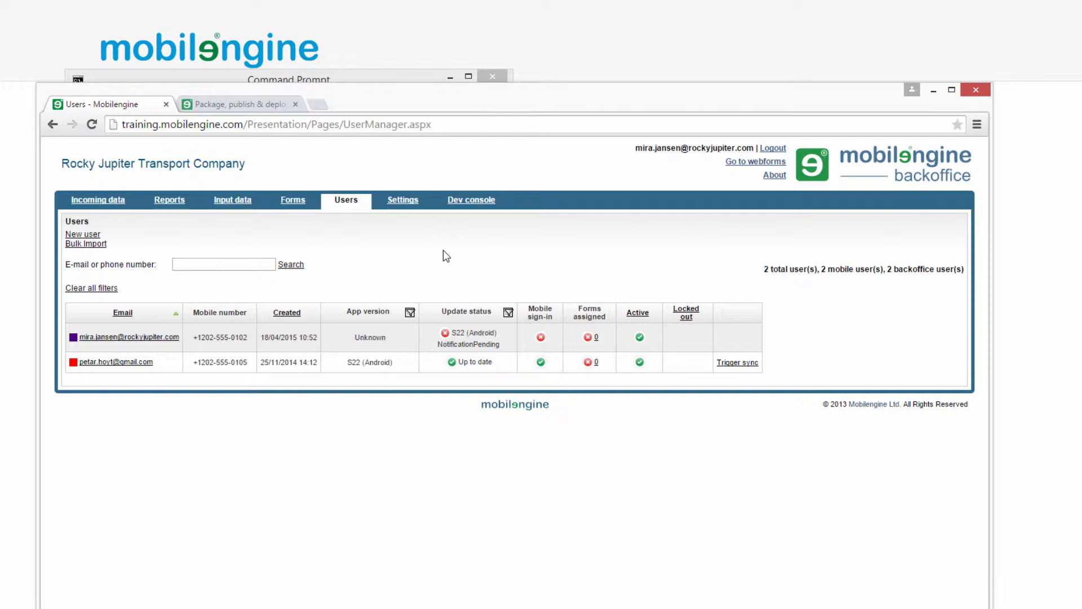
click(480, 128)
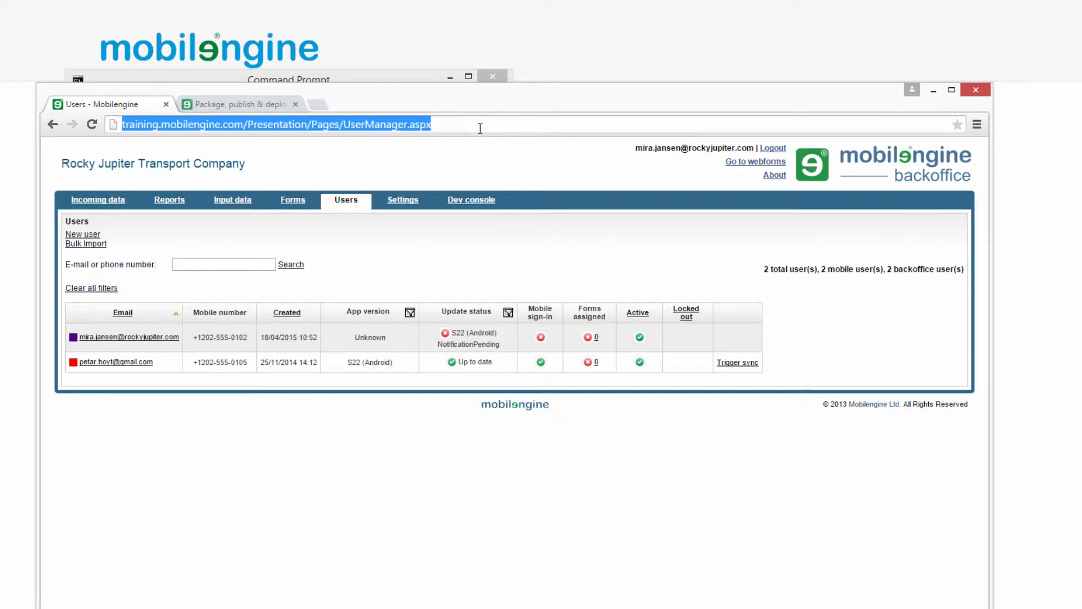
click(428, 245)
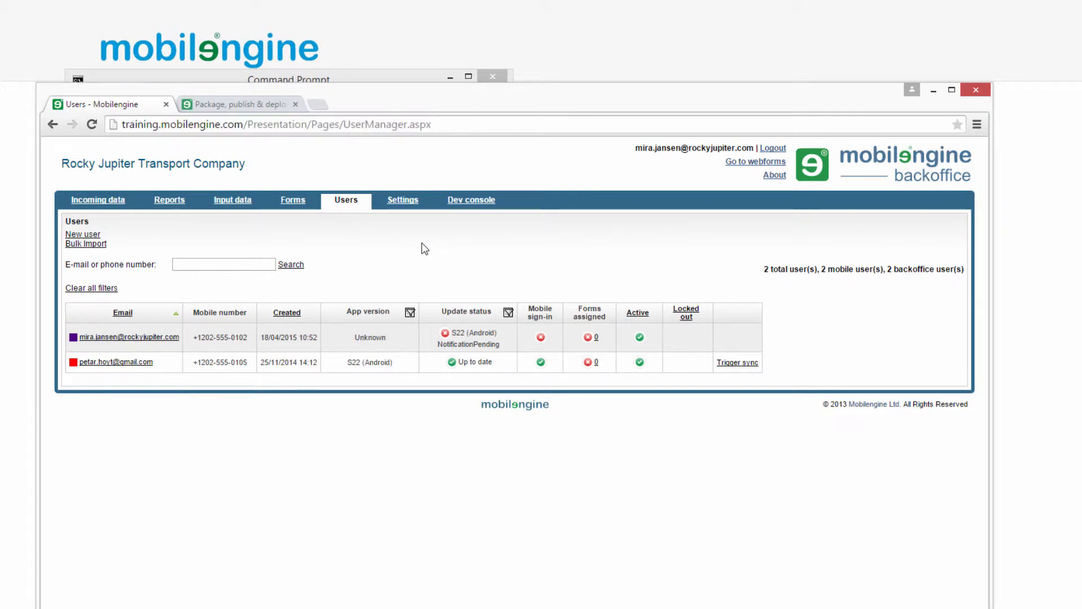
click(81, 235)
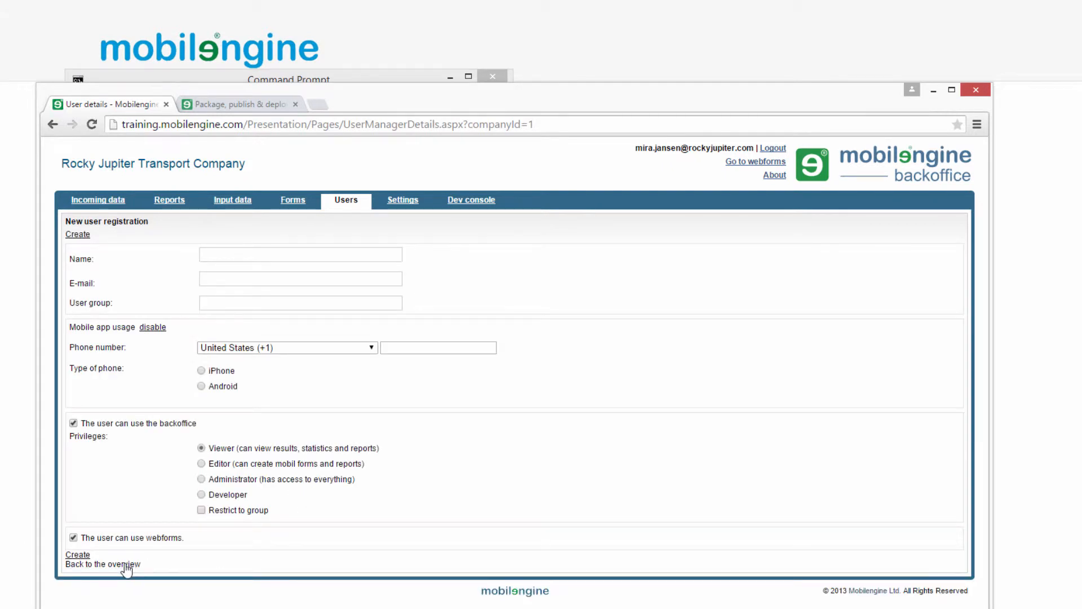
click(125, 565)
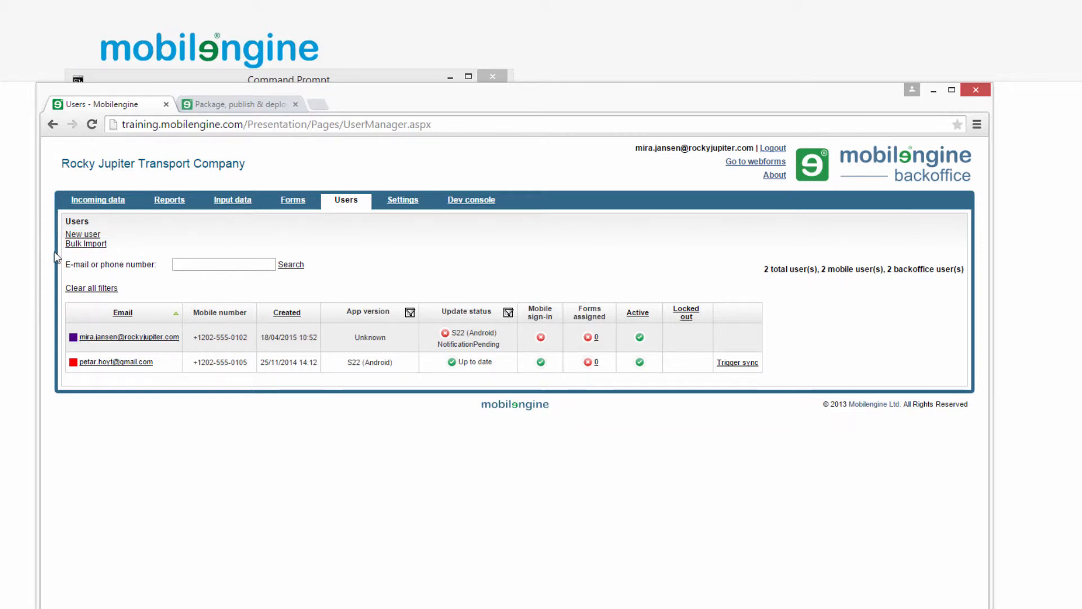
click(71, 246)
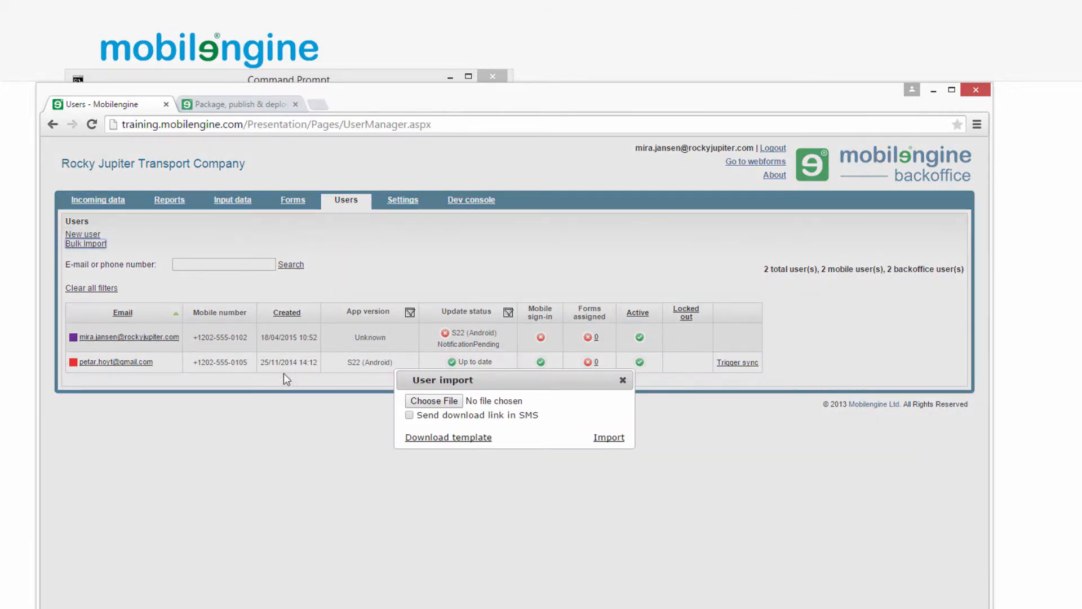
- Download the blank user import template, inspect it in Excel, then close it and the import dialog
click(427, 438)
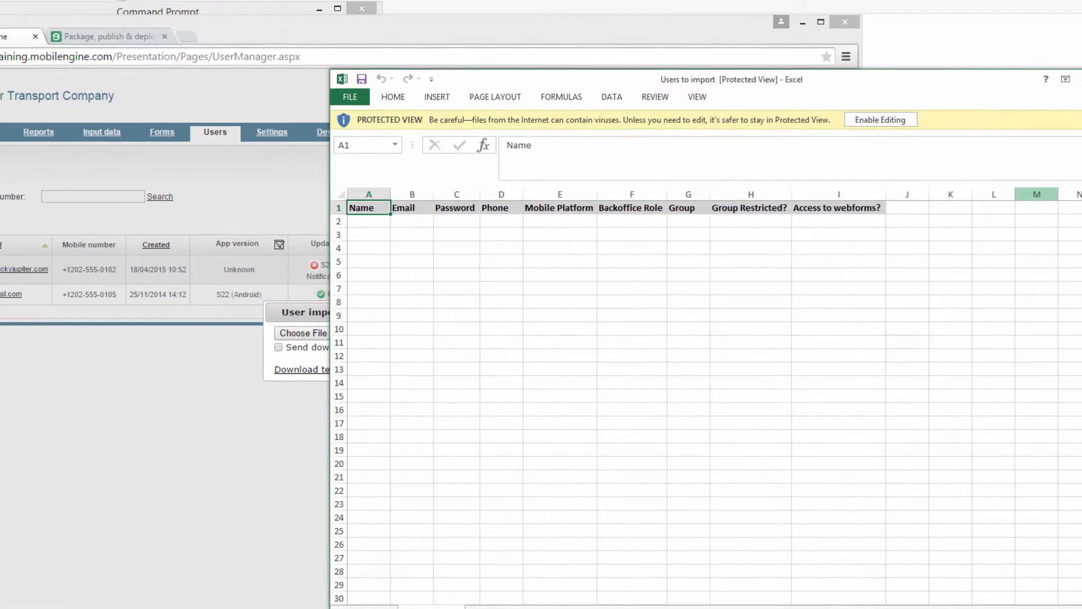
click(1058, 45)
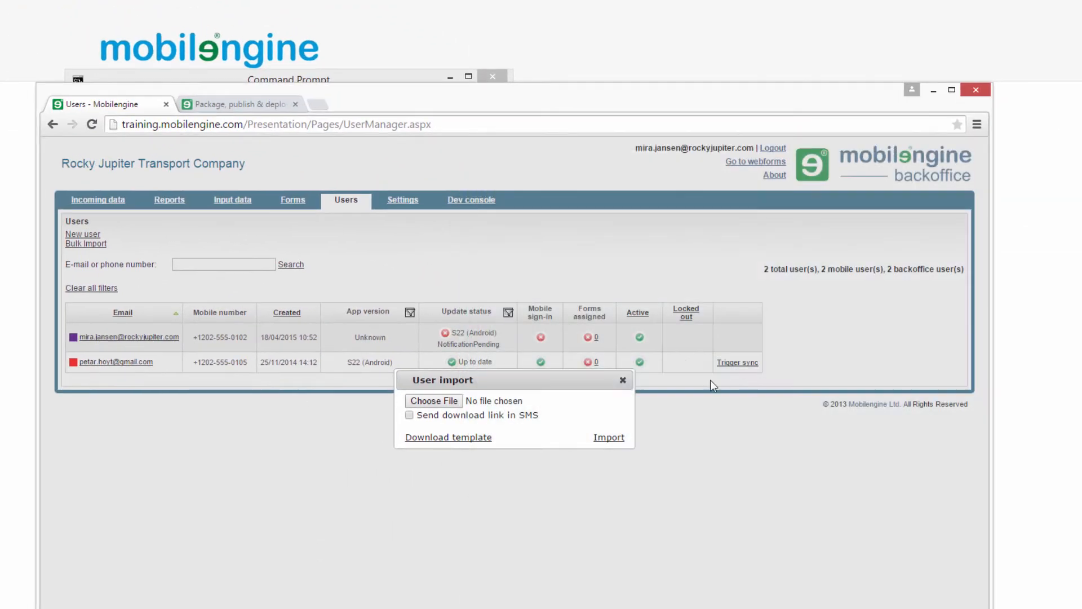
click(588, 362)
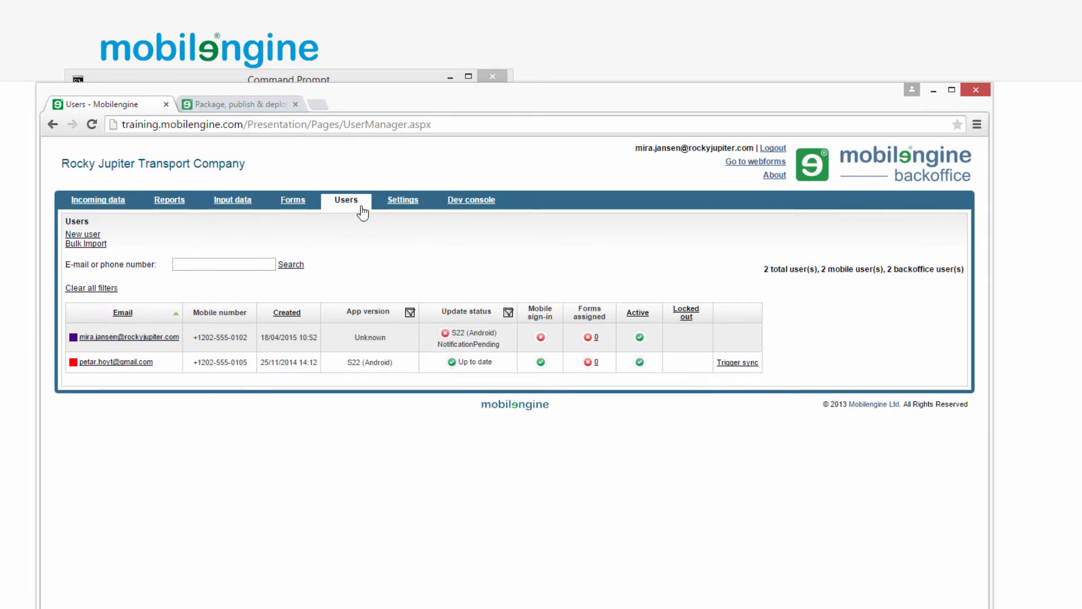
- Download and review the sample bulkImport spreadsheet of nine employees from the documentation, then reopen Bulk Import
click(221, 104)
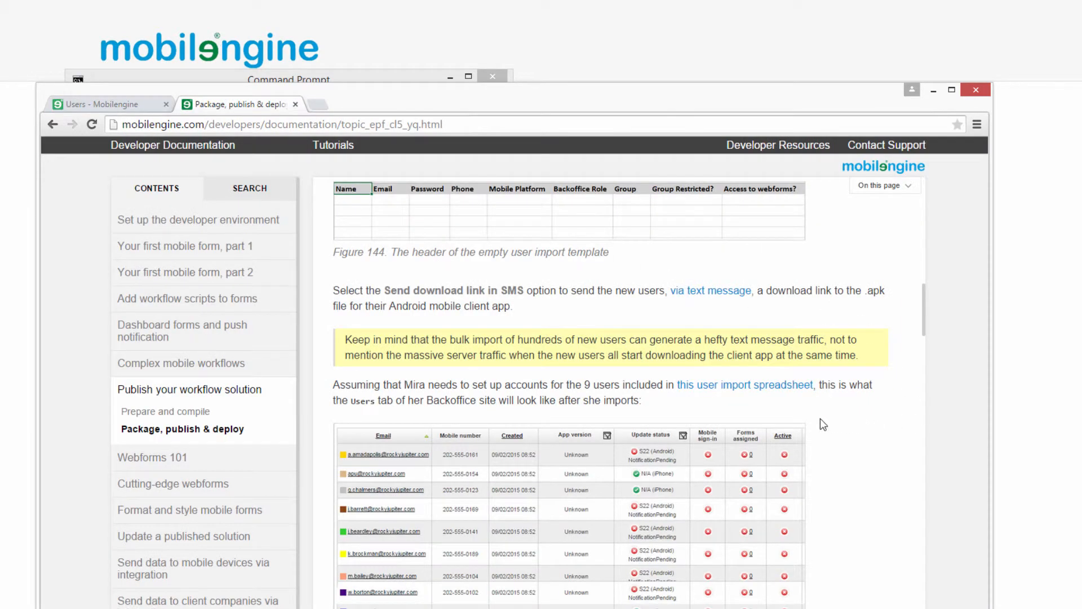
click(756, 387)
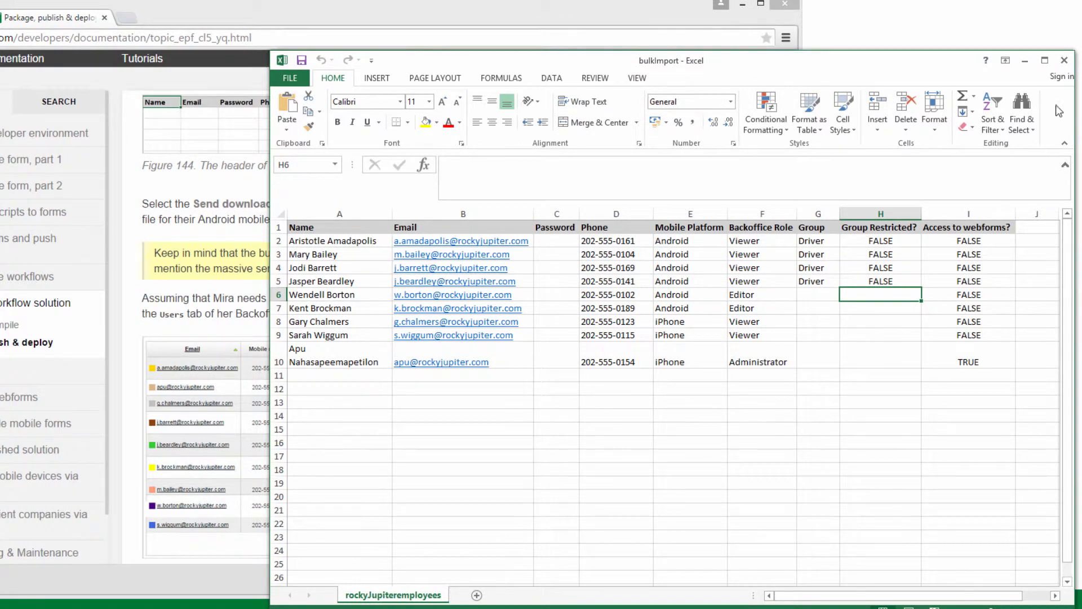
click(1064, 61)
click(34, 72)
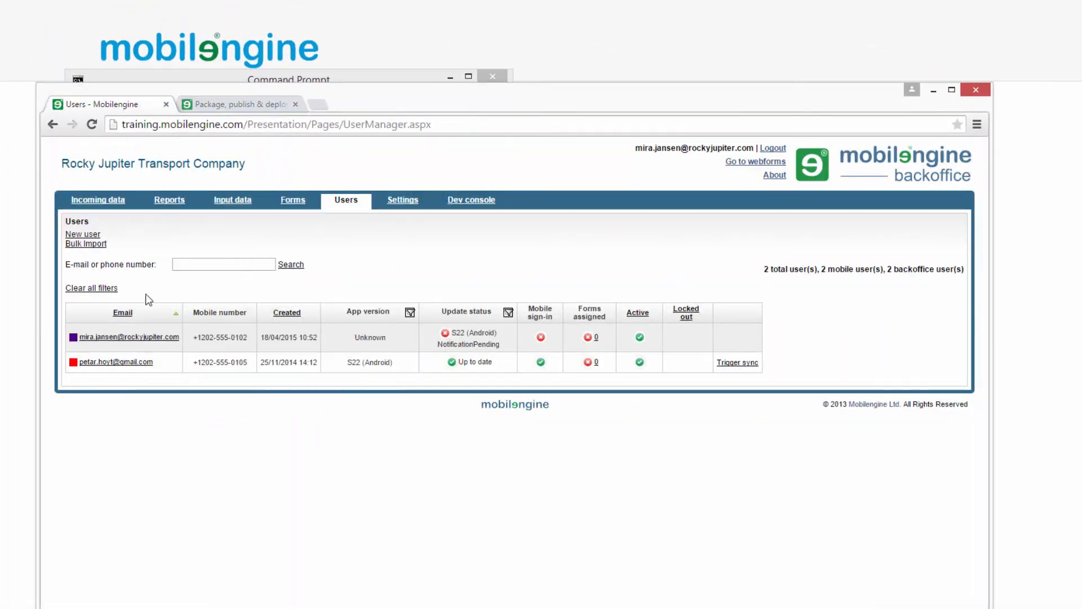
click(15, 212)
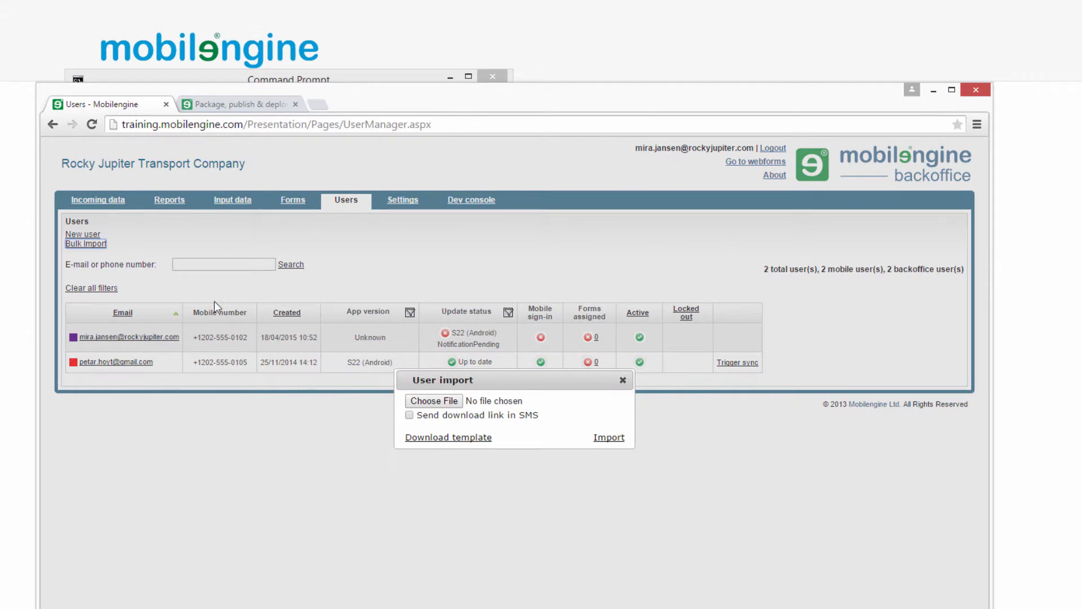
- Import bulkImport.xlsx from Downloads and dismiss the import summary
click(448, 400)
click(221, 180)
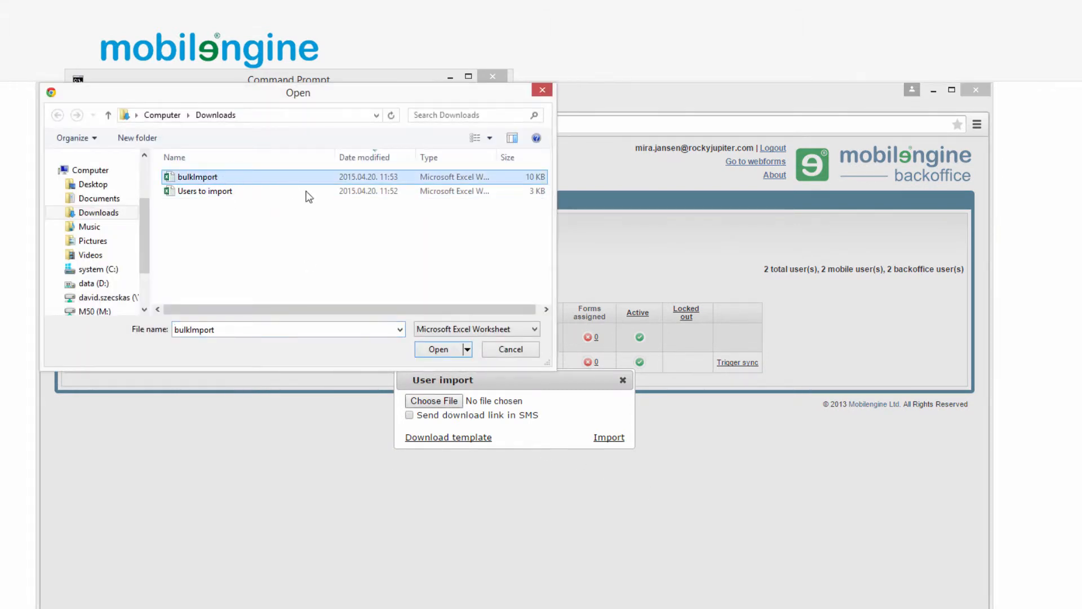
click(436, 349)
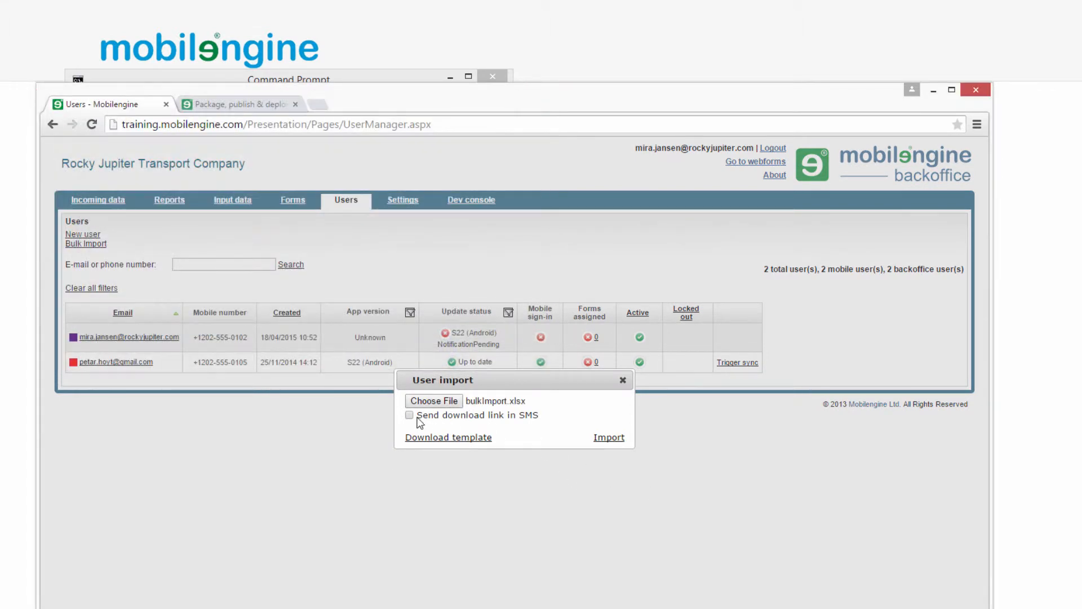
click(609, 442)
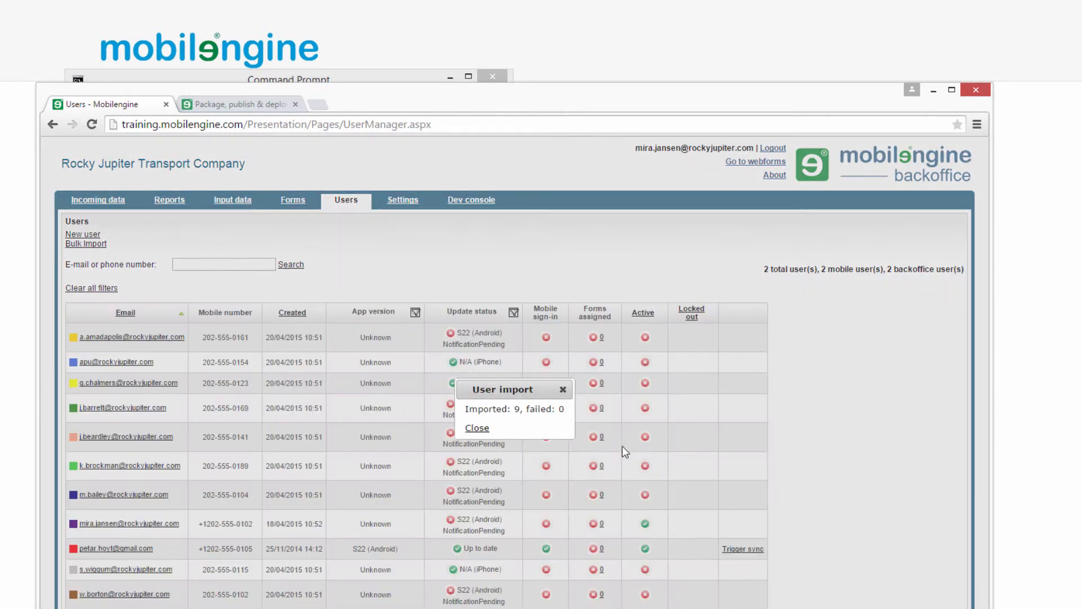
click(477, 428)
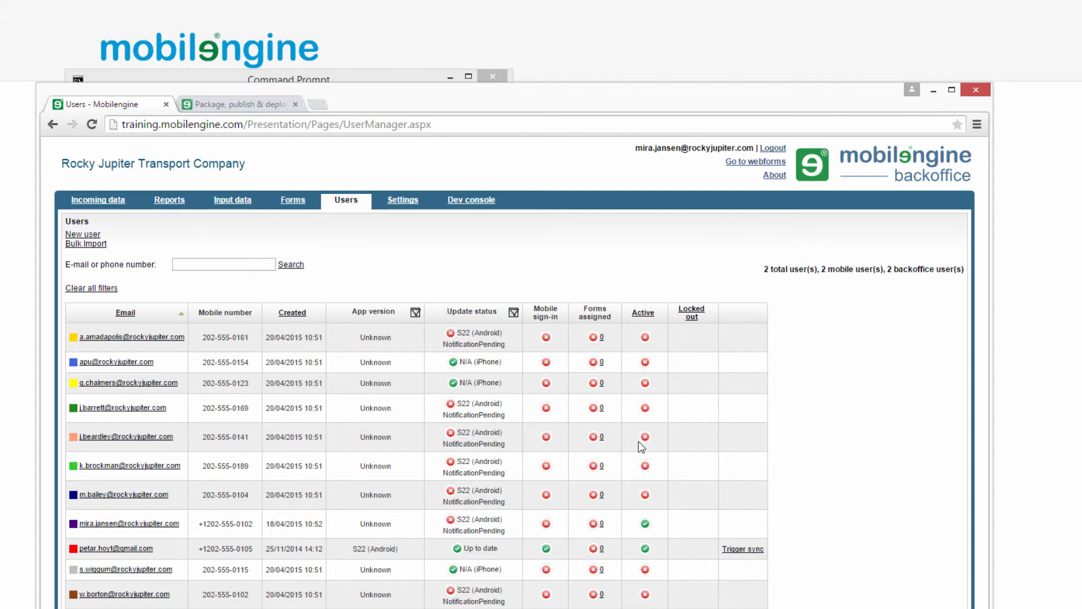
- Bring the Command Prompt in C:\RockyJupiter in front of the Users list
click(363, 75)
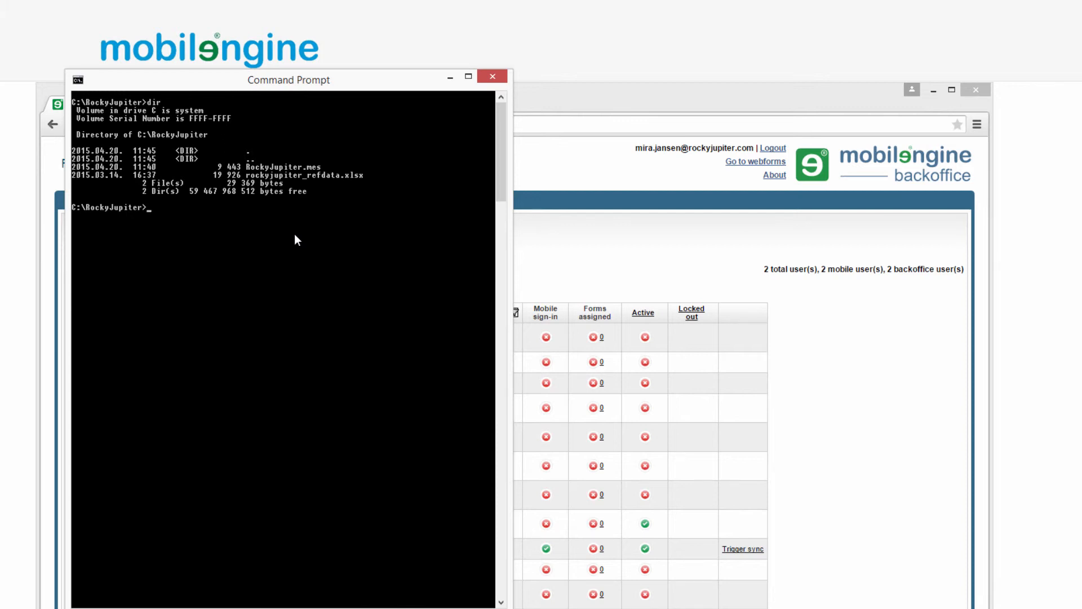
- Run 'mebt package RockyJupiter.mes rockyjupiter_refdata.xlsx' to build RockyJupiter.dpkg
text(mebt package RockyJupiter.mes)
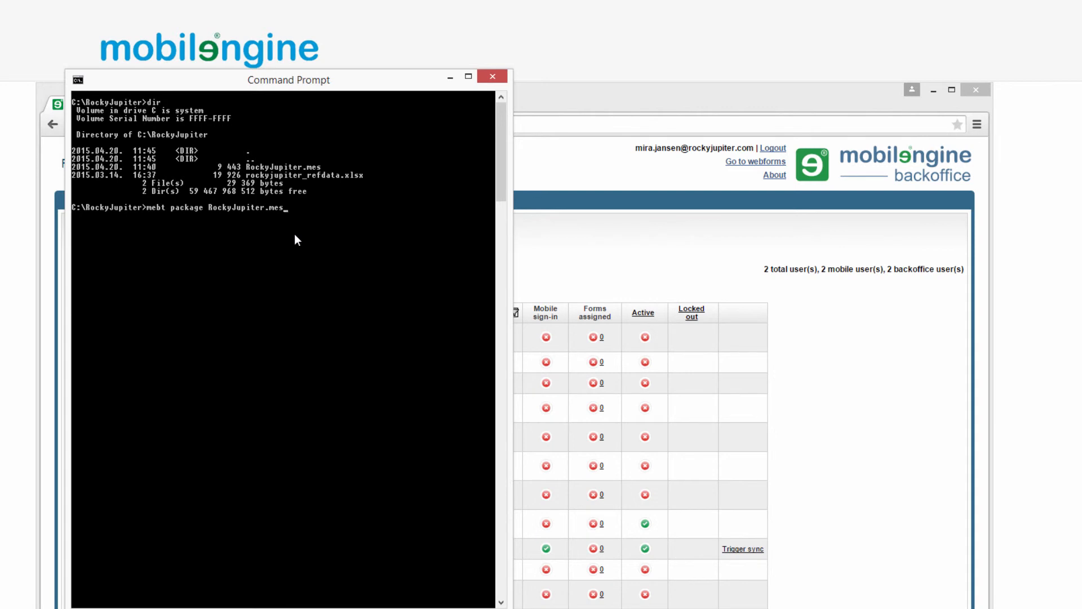
text( rockyjupiter_refdata.xlsx)
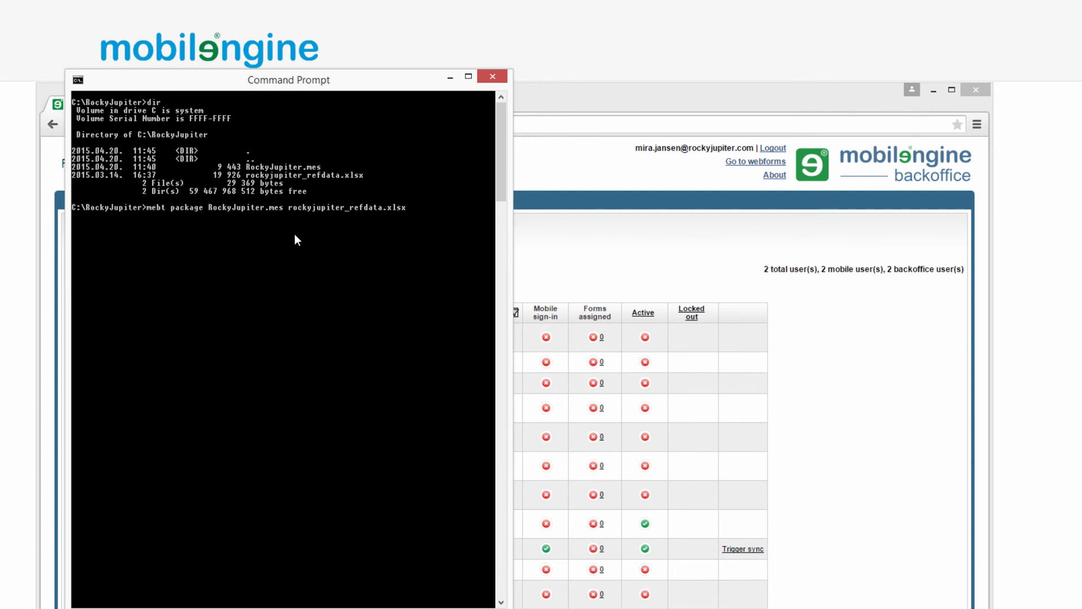
key(Return)
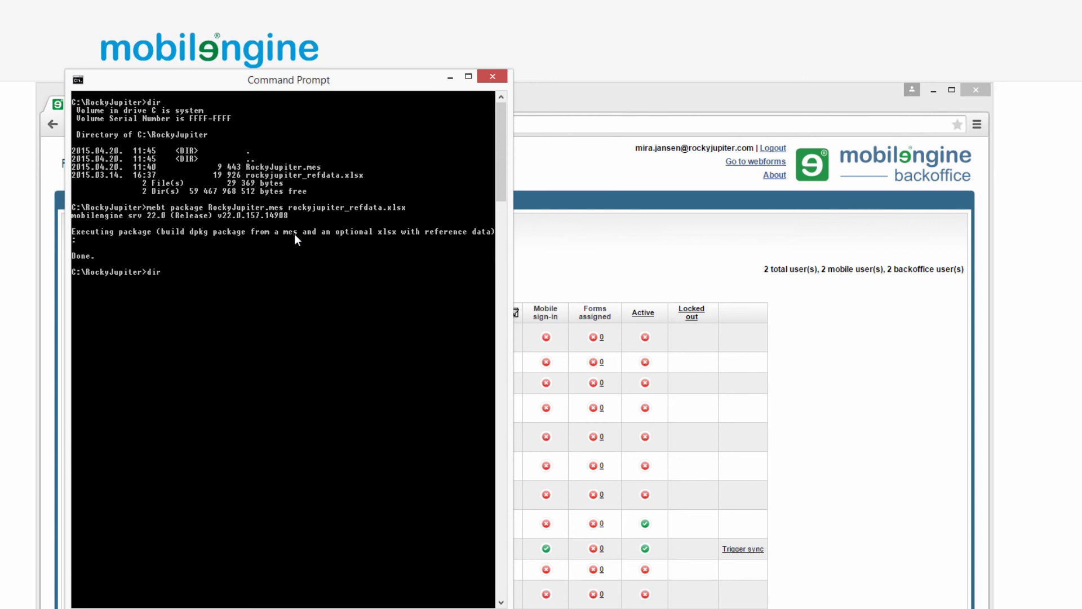
key(Return)
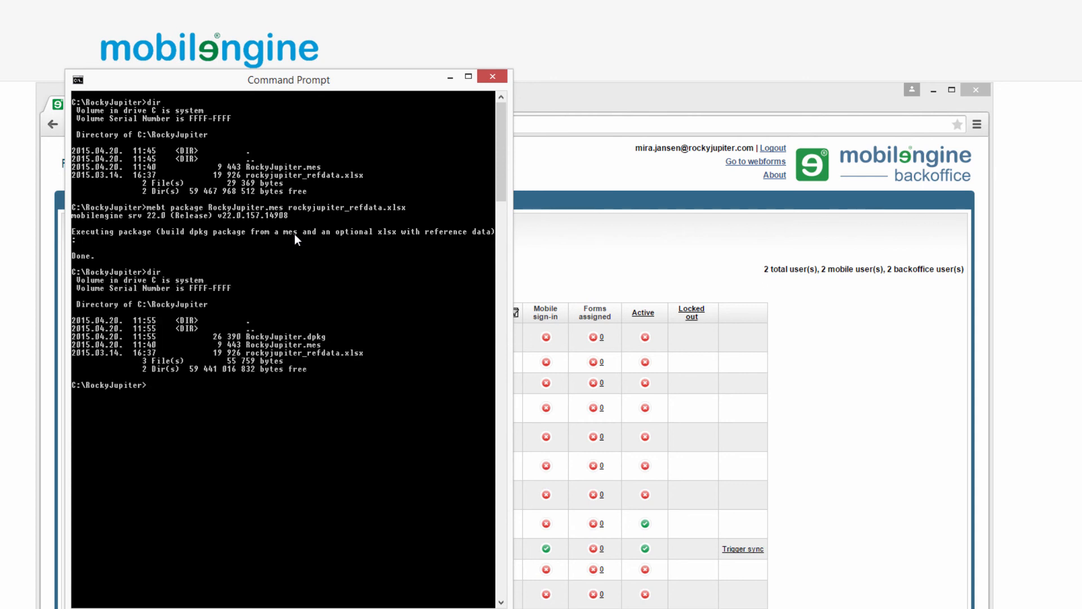